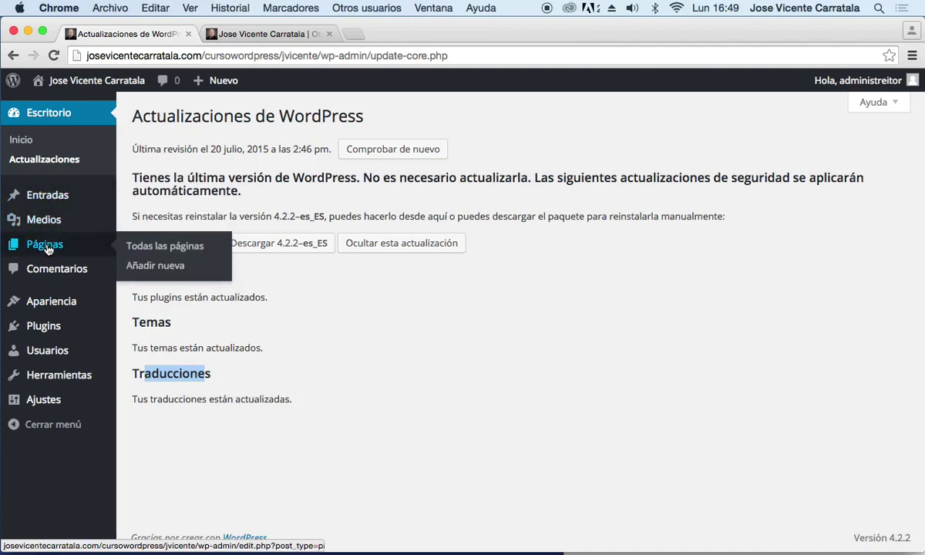
# Open the site owner's main website in a new browser tab
pyautogui.moveTo(49, 195)
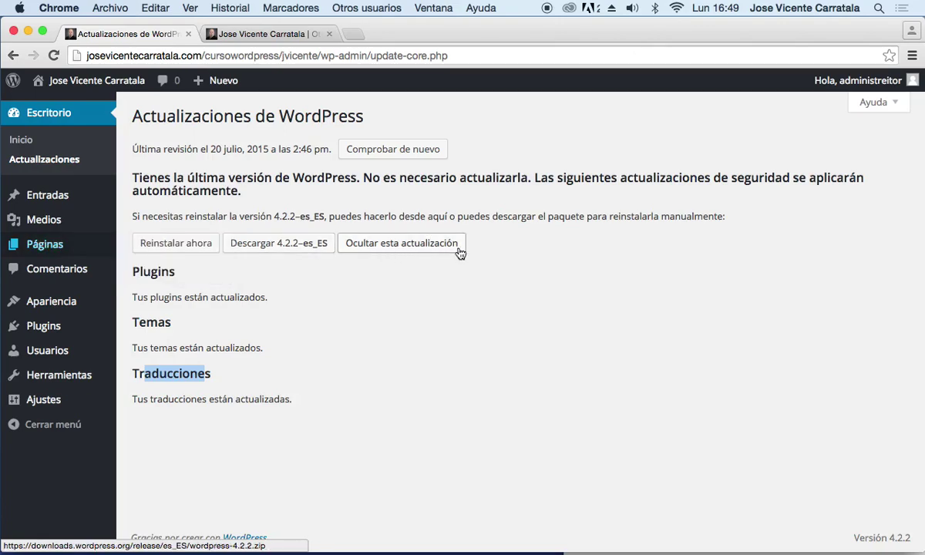
pyautogui.click(508, 292)
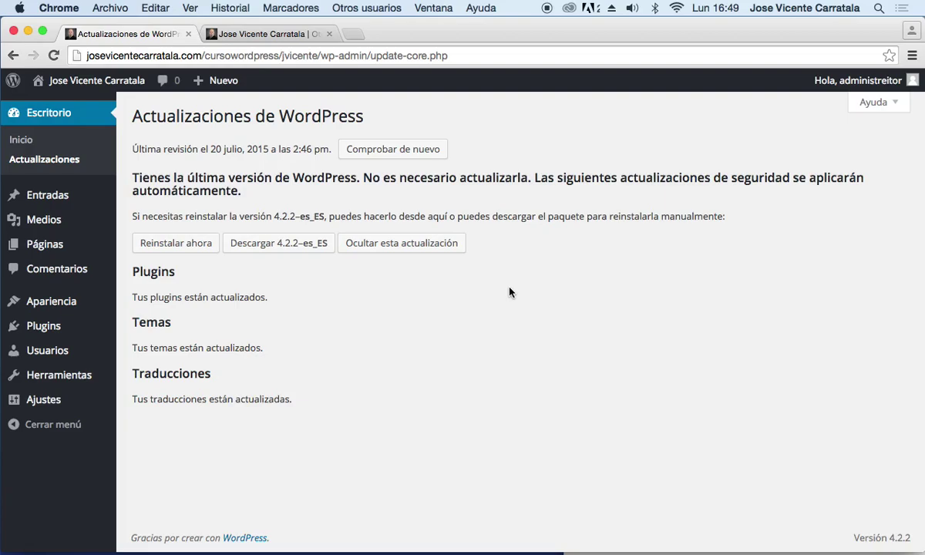
pyautogui.press('super+t')
pyautogui.write('josevicentecarratala.com')
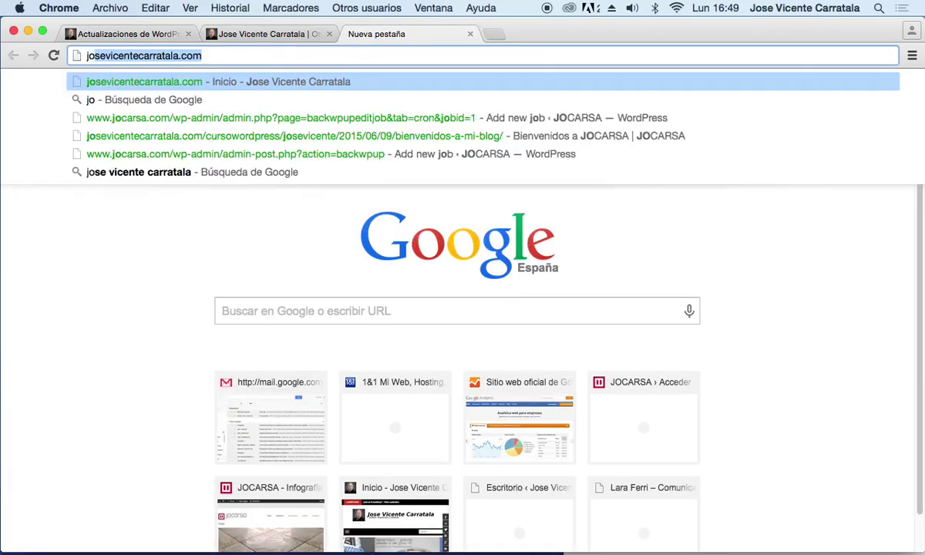
pyautogui.press('Return')
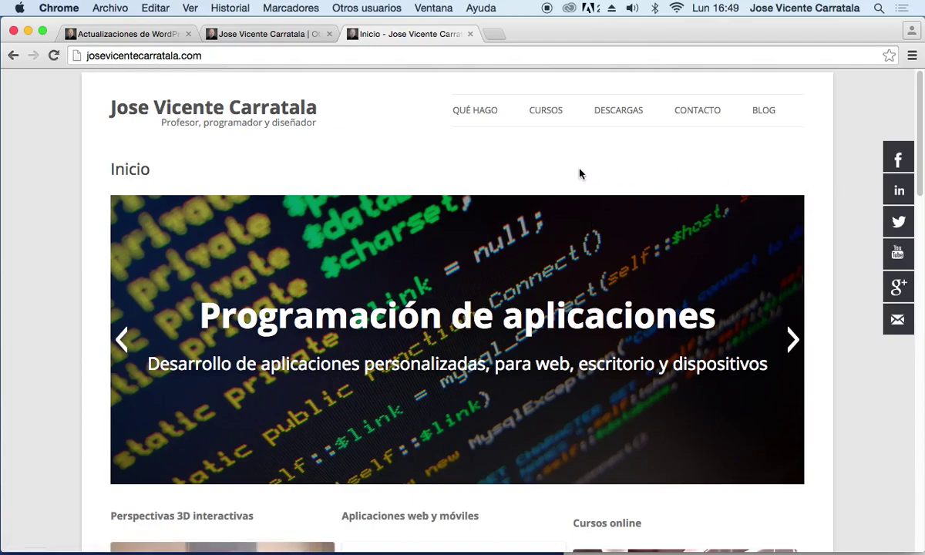
# Open the website's Descargas page and examine its list of recommended programs as an example of static page content
pyautogui.click(613, 114)
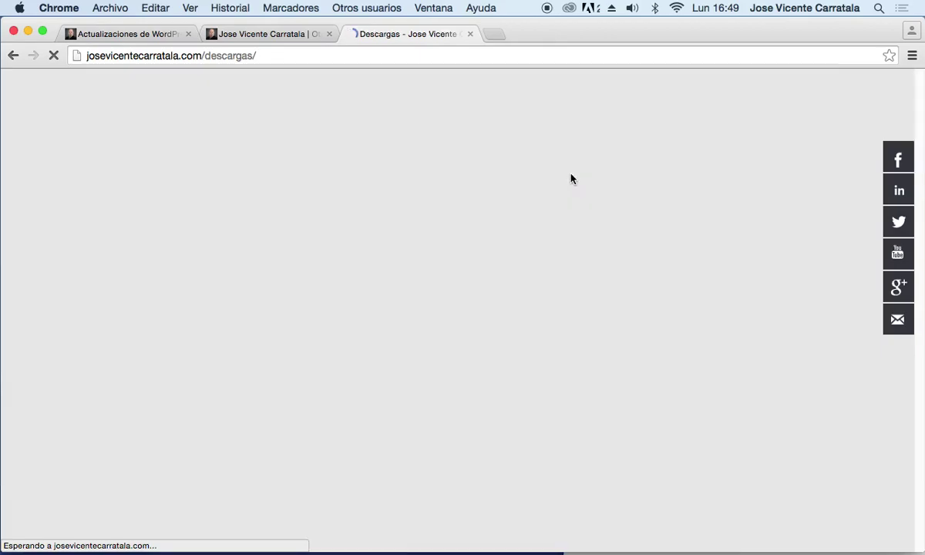
pyautogui.scroll(-10, 81, 230)
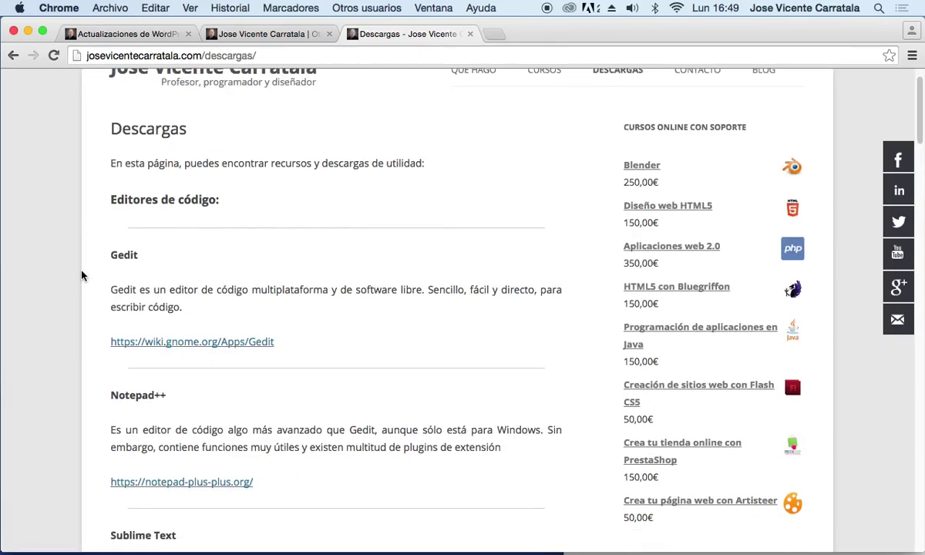
pyautogui.scroll(10, 81, 286)
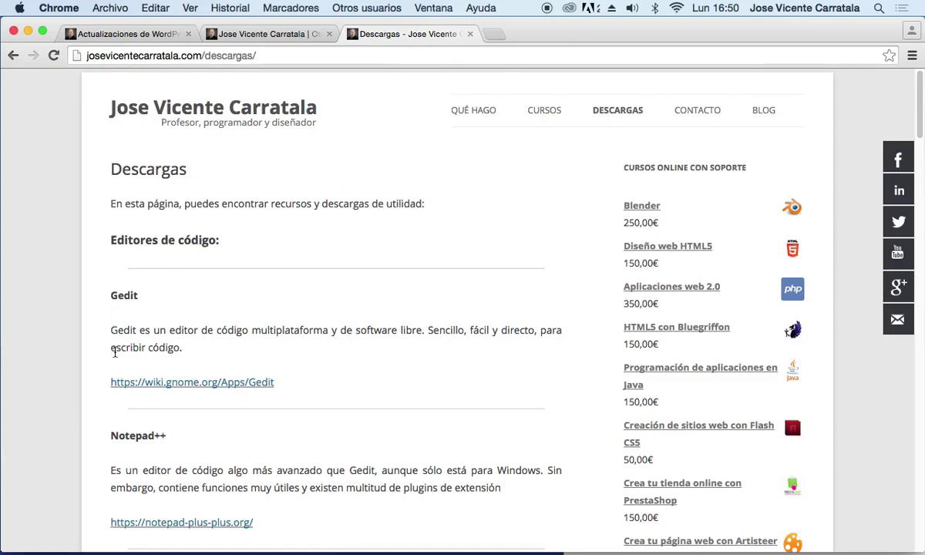
pyautogui.scroll(-4, 244, 397)
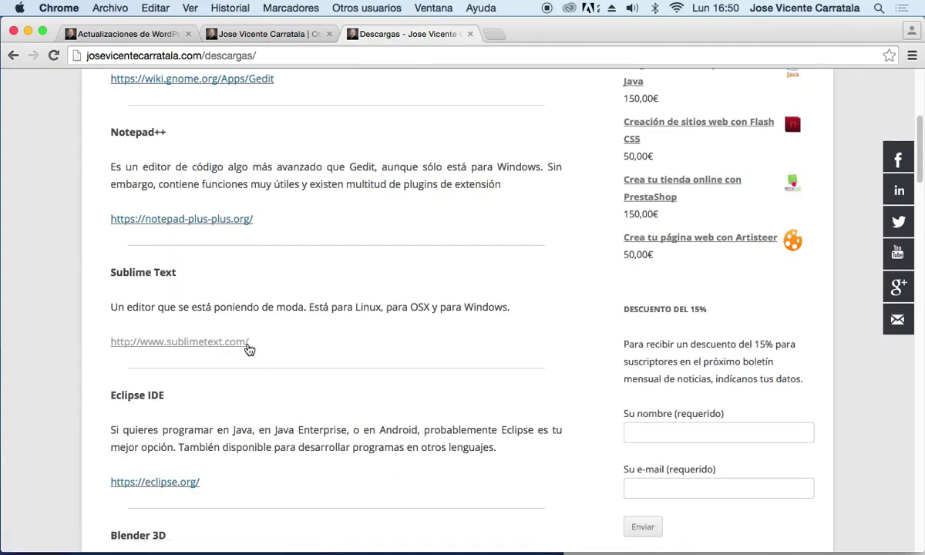
pyautogui.scroll(-1, 252, 293)
pyautogui.scroll(-1, 99, 331)
pyautogui.scroll(-2, 101, 354)
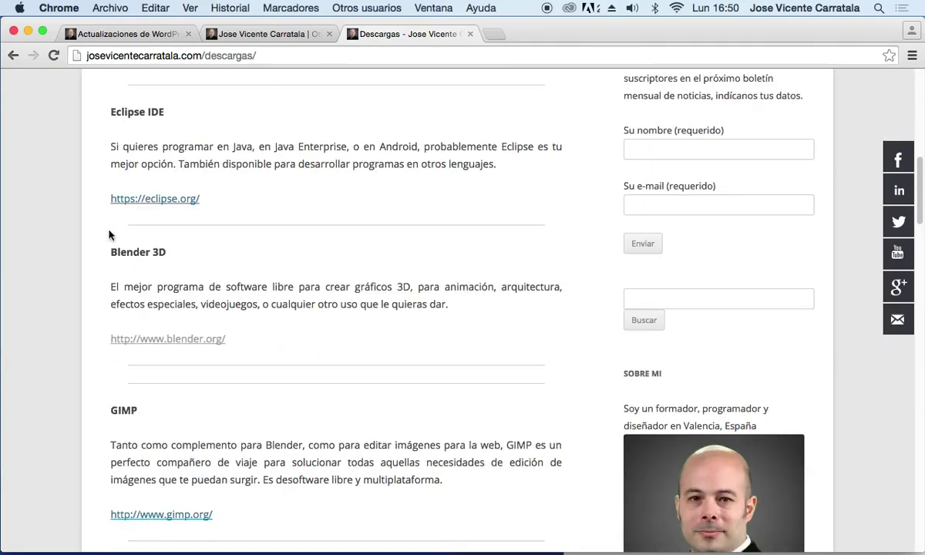
pyautogui.scroll(-2, 100, 339)
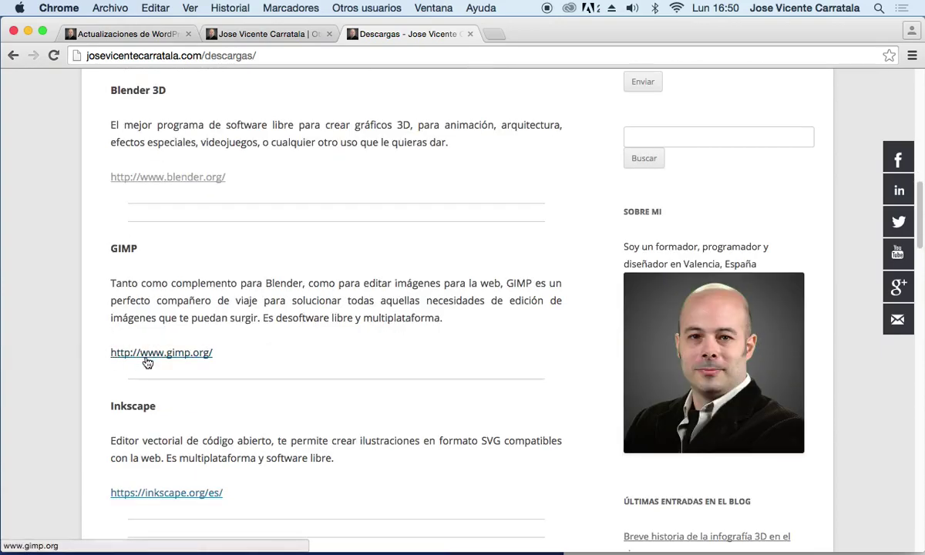
pyautogui.scroll(8, 311, 356)
pyautogui.scroll(2, 311, 360)
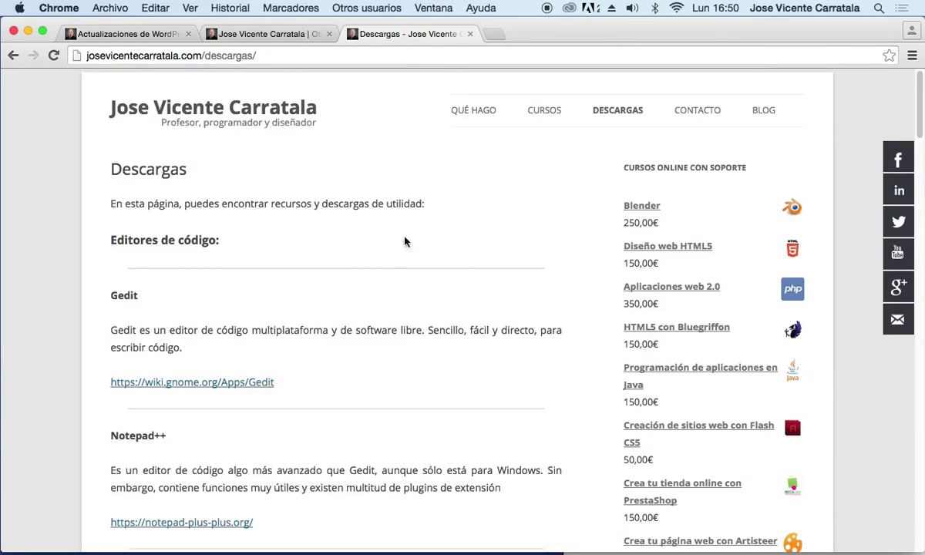
# Return to the website's home page, open the Blog section and look through its posts
pyautogui.click(287, 115)
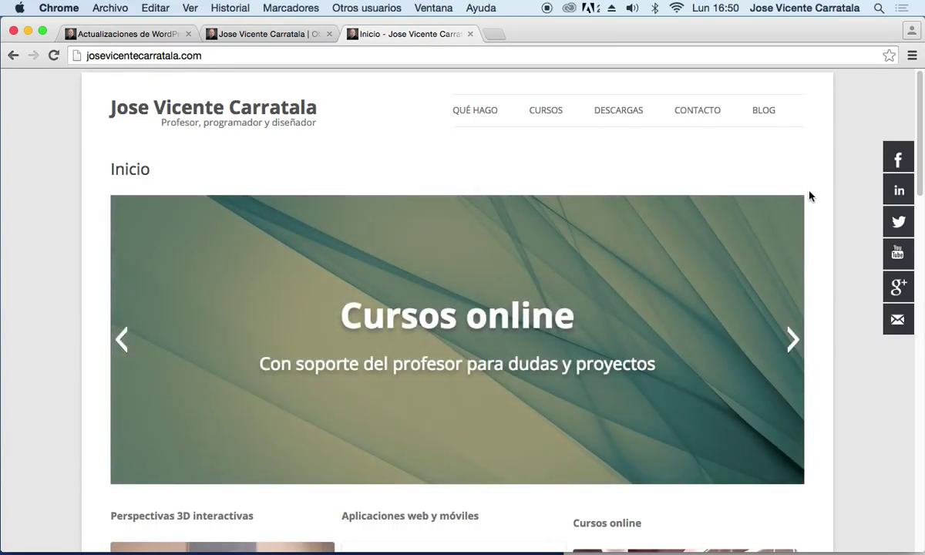
pyautogui.click(765, 114)
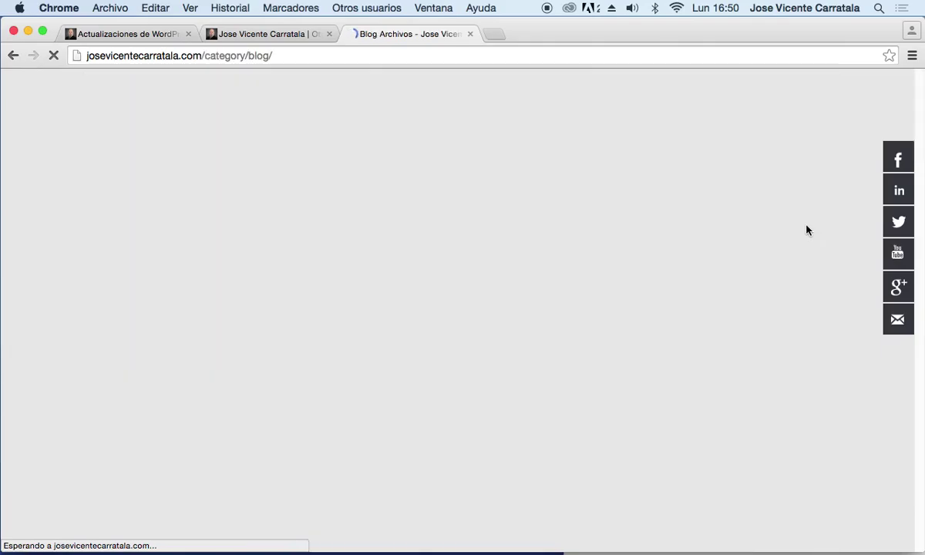
pyautogui.scroll(-15, 75, 327)
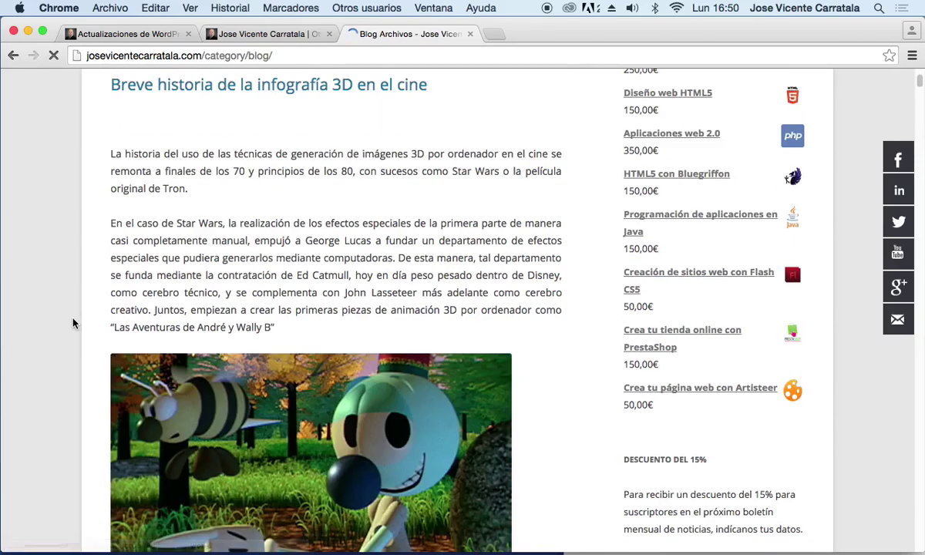
pyautogui.scroll(-20, 73, 323)
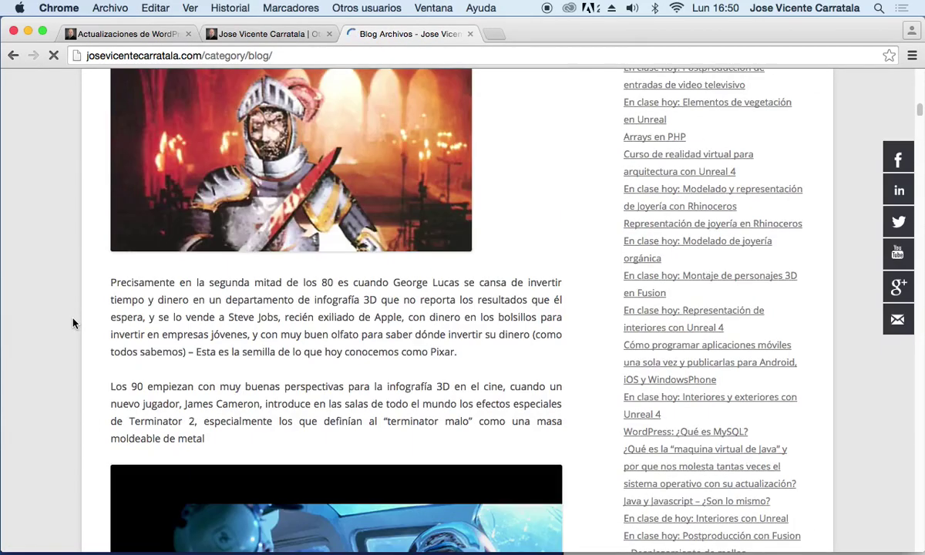
pyautogui.scroll(-20, 74, 323)
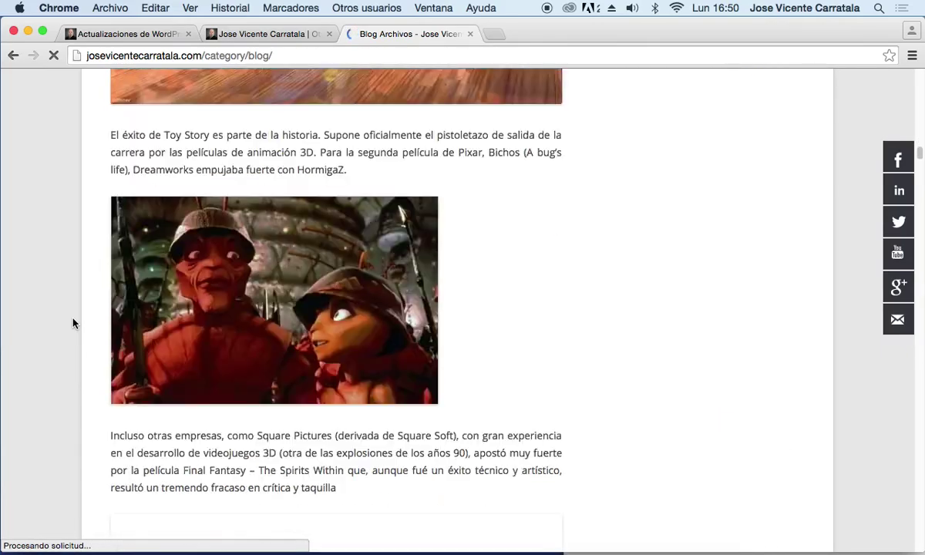
pyautogui.scroll(-20, 73, 323)
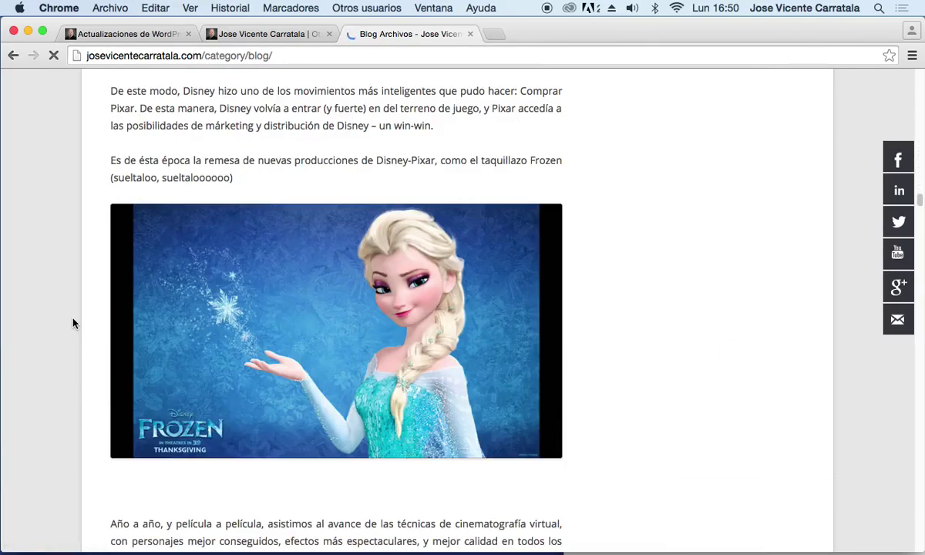
pyautogui.scroll(-8, 73, 322)
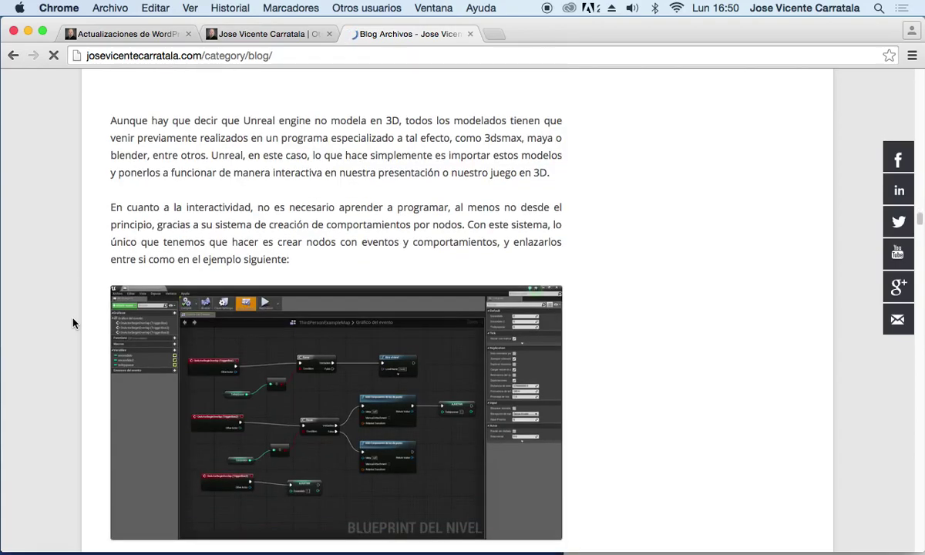
pyautogui.scroll(-6, 73, 323)
pyautogui.scroll(5, 75, 322)
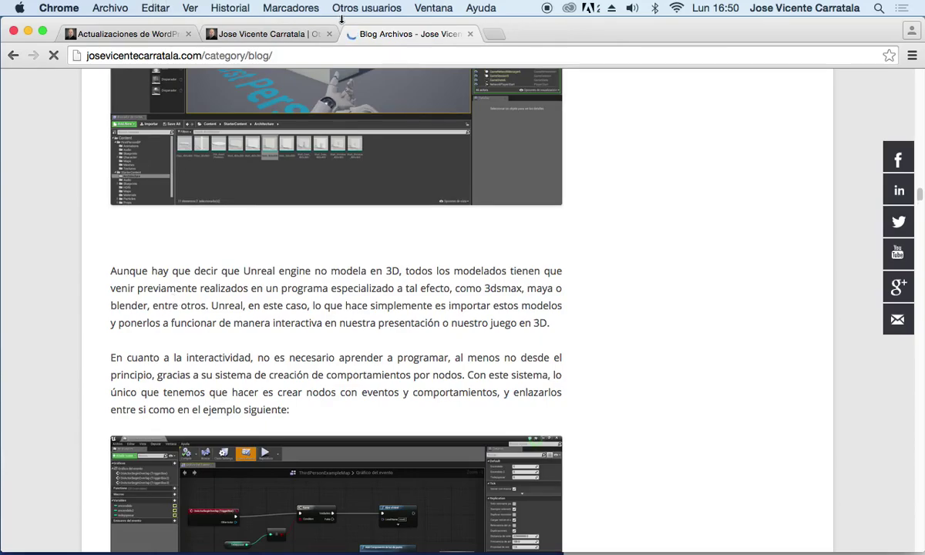
# Close the example website's tab and open the list of all posts (Entradas) in the WordPress administration
pyautogui.click(469, 34)
pyautogui.moveTo(46, 204)
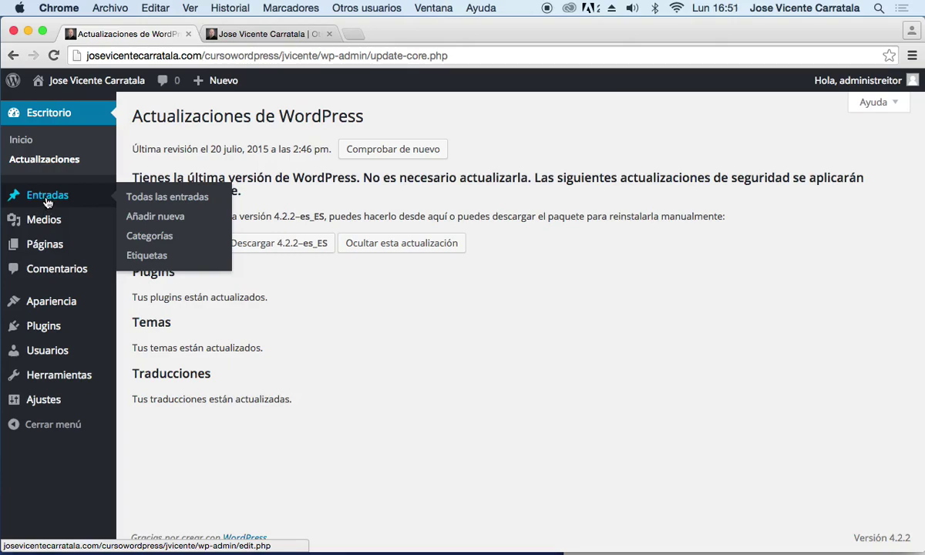
pyautogui.click(46, 202)
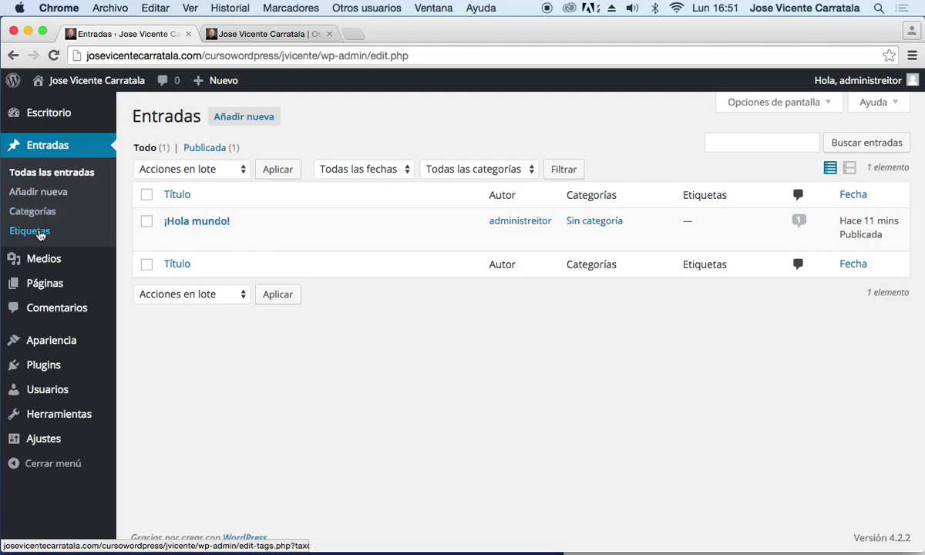
pyautogui.moveTo(173, 215)
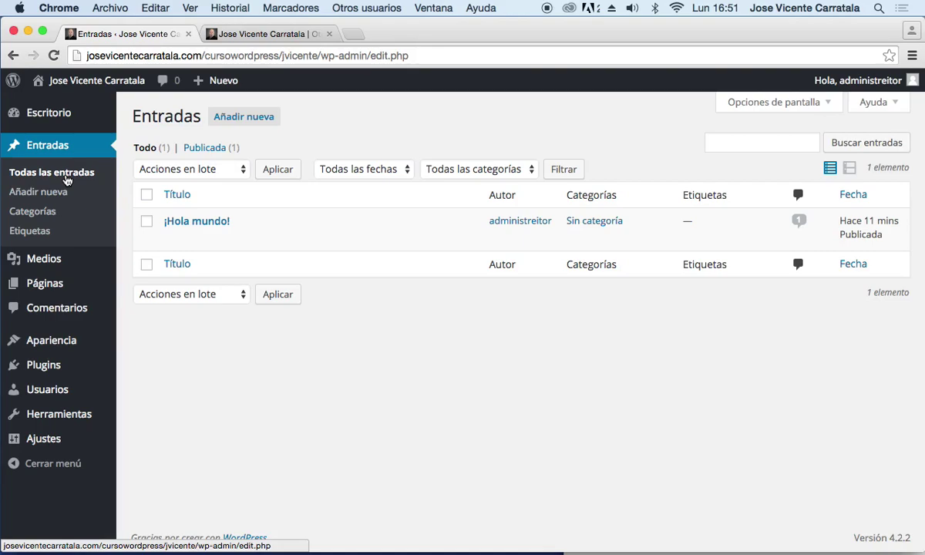
pyautogui.moveTo(213, 220)
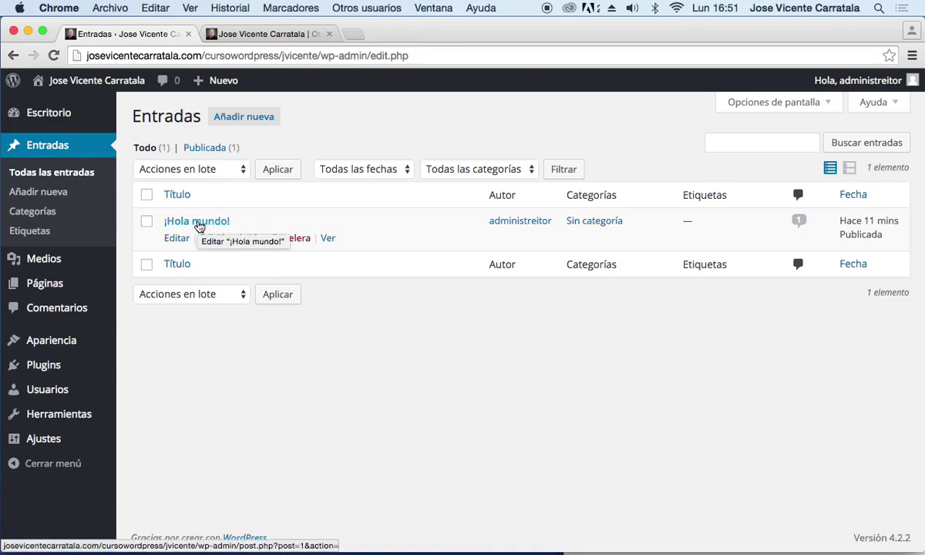
# Reload the course site's public front page and check how the "¡Hola mundo!" post is displayed
pyautogui.click(261, 34)
pyautogui.click(54, 55)
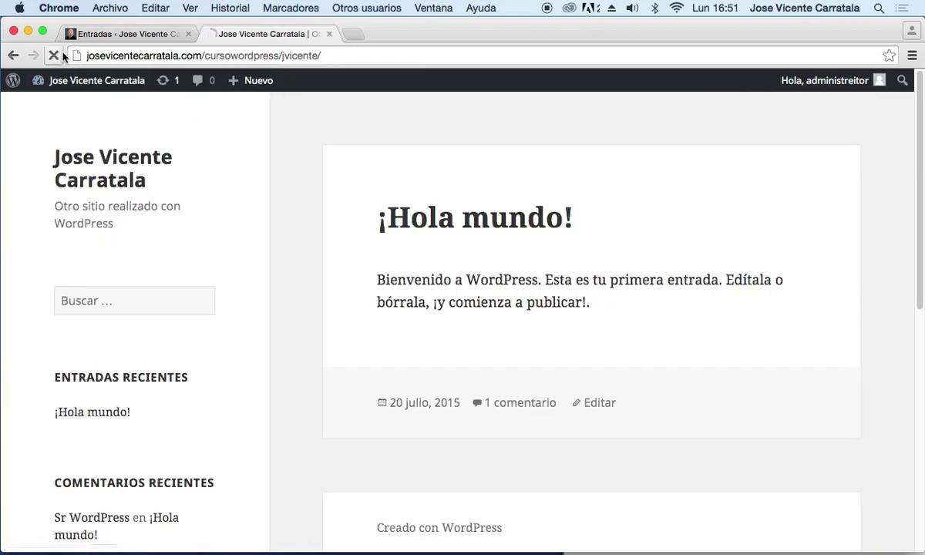
pyautogui.moveTo(325, 200); pyautogui.dragTo(613, 283)
pyautogui.click(615, 283)
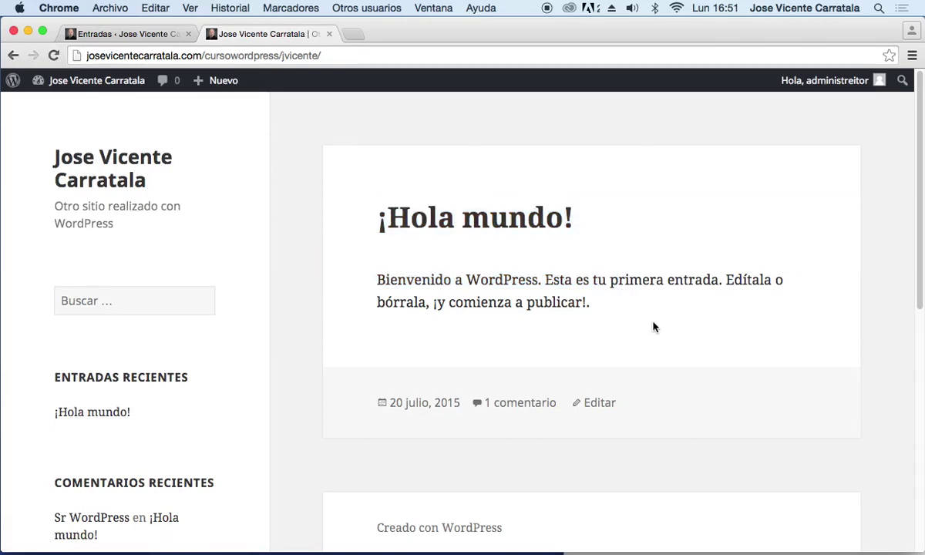
# Return to the posts list and move the "¡Hola mundo!" post to the trash
pyautogui.click(129, 34)
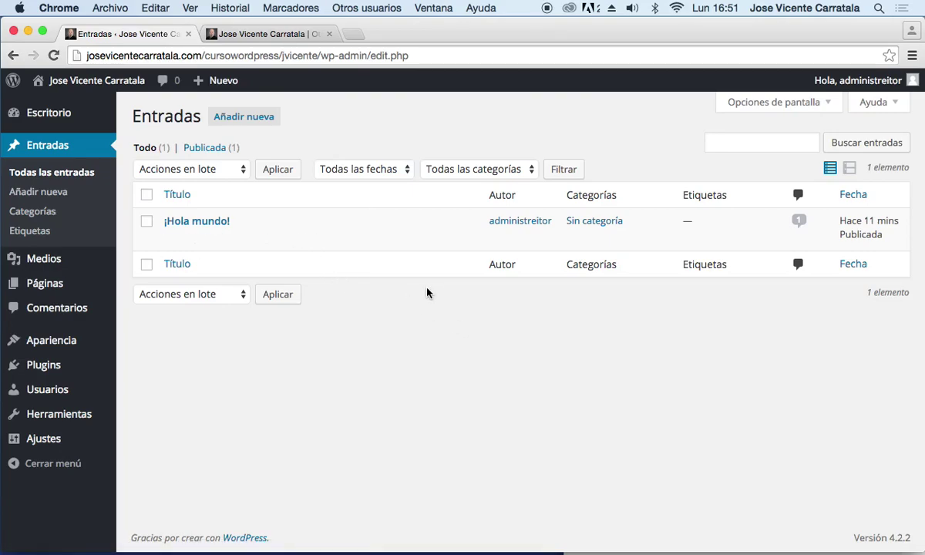
pyautogui.moveTo(388, 247)
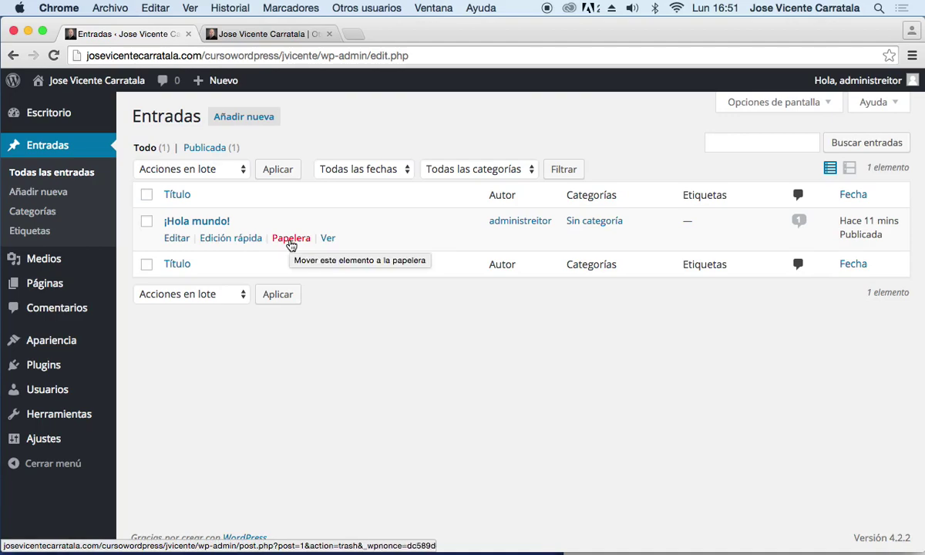
pyautogui.click(291, 239)
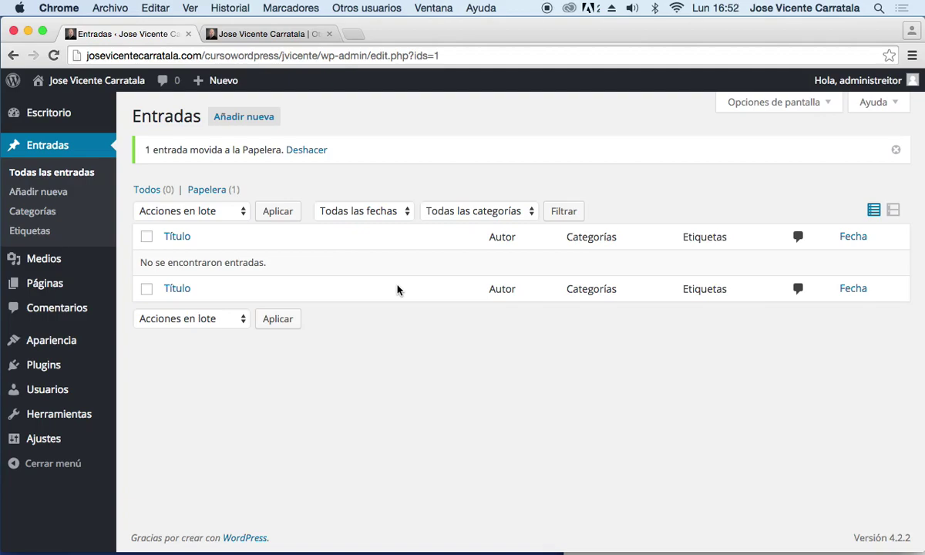
# Reload the public front page to check it after the sample post's removal
pyautogui.click(260, 34)
pyautogui.click(53, 56)
pyautogui.moveTo(375, 193); pyautogui.dragTo(641, 196)
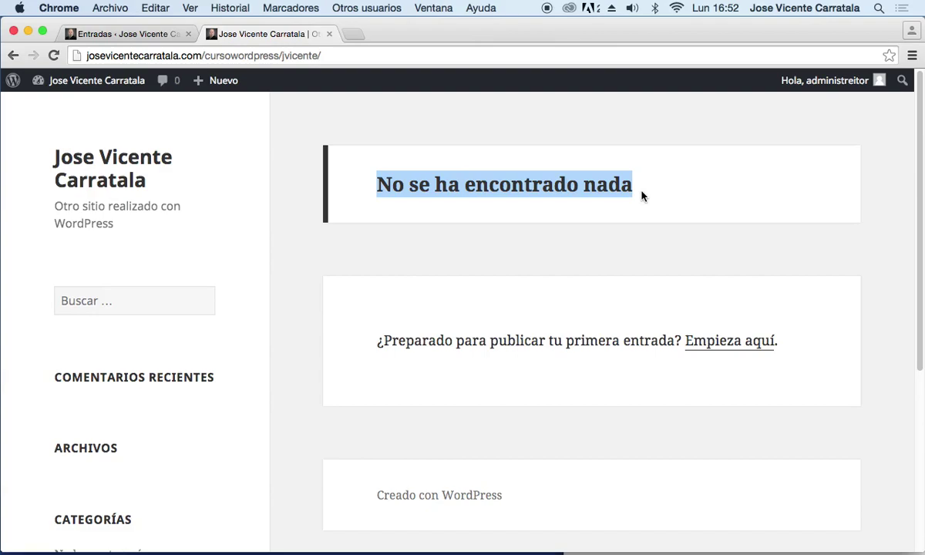
# Start a new post from the WordPress posts list and dismiss the "Escritura sin distracción" tip
pyautogui.click(124, 35)
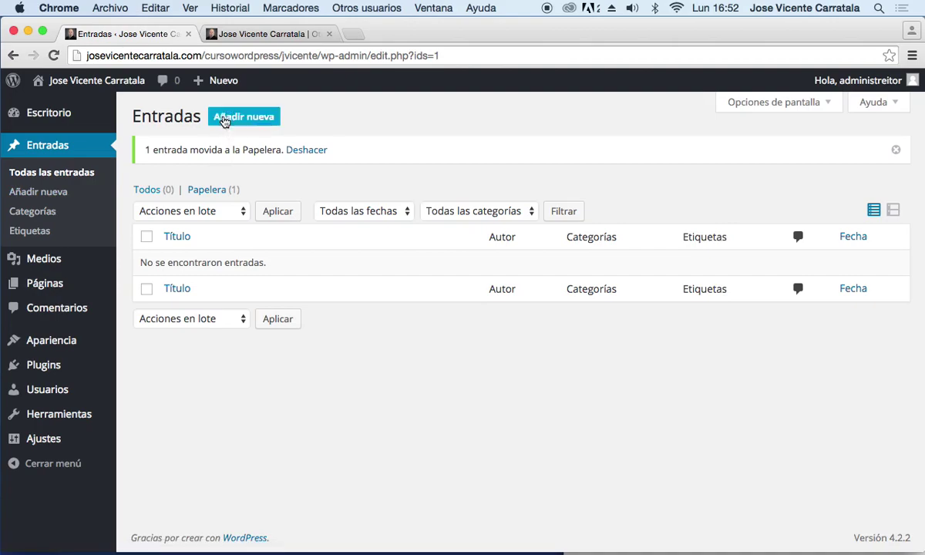
pyautogui.moveTo(224, 87)
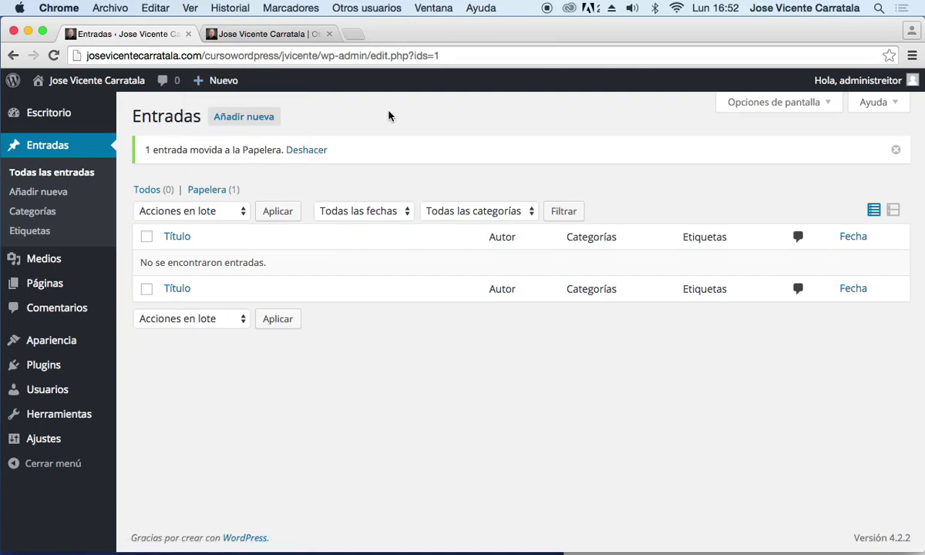
pyautogui.click(238, 118)
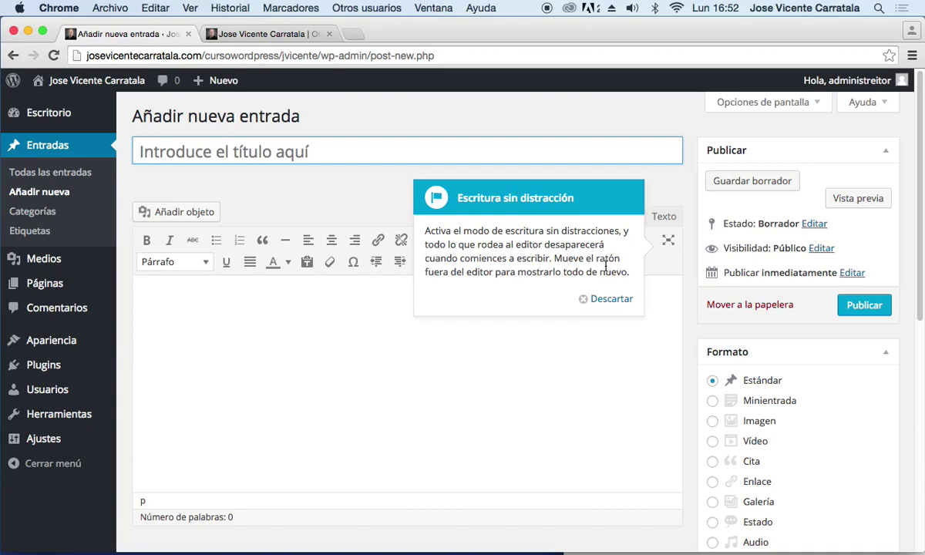
pyautogui.click(611, 299)
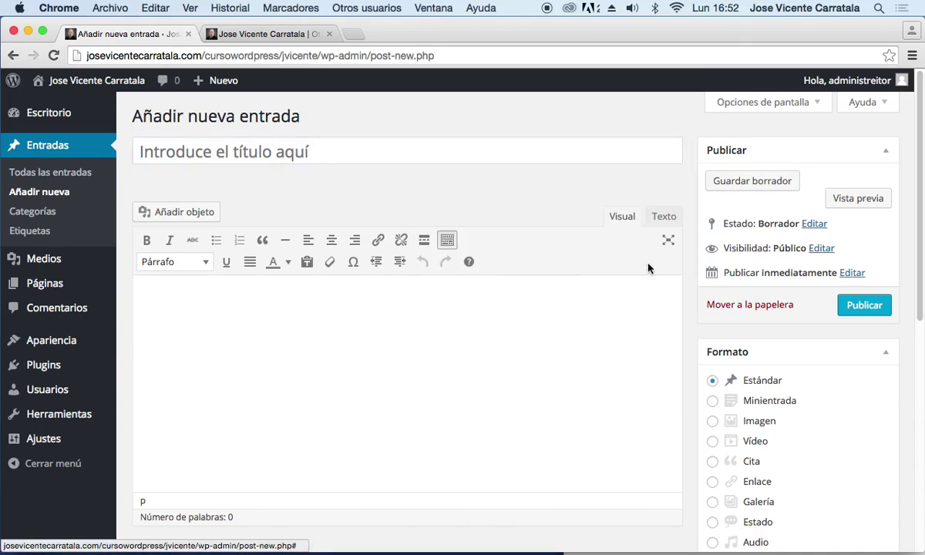